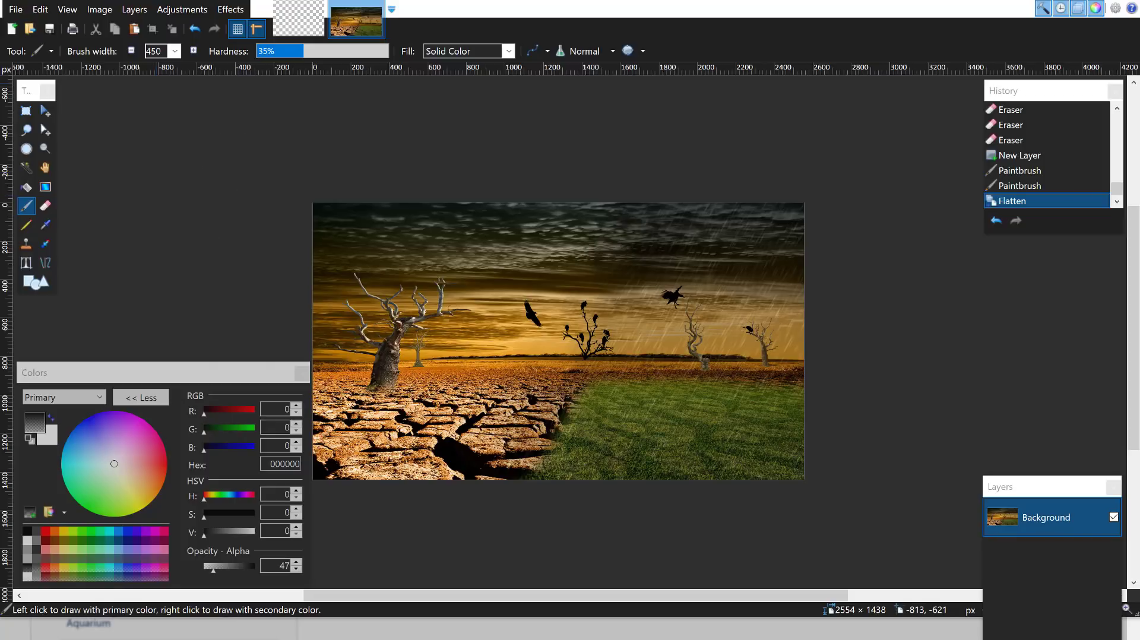
Bring up the Windows app list, then dismiss it and return to the Paint.NET window.
key(super)
mouse_move(611, 427)
mouse_down()
mouse_move(454, 342)
mouse_move(194, 346)
mouse_move(107, 323)
mouse_move(575, 376)
mouse_move(618, 372)
mouse_move(754, 525)
mouse_move(766, 618)
mouse_up()
click(523, 154)
click(481, 13)
Raise the Layers panel to reveal its actions, add a new Layer 2, then delete it.
drag(1050, 485, 870, 266)
click(824, 509)
click(838, 504)
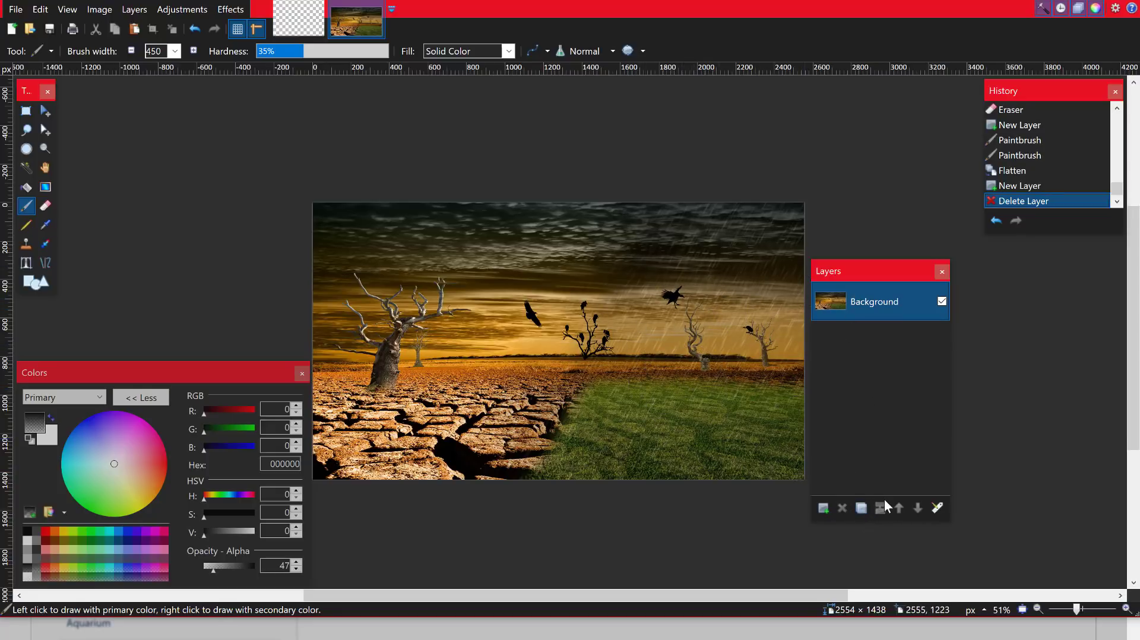
Add Layer 2, move it down and back up, delete it, and float the History panel.
click(825, 508)
click(919, 508)
click(900, 509)
click(843, 509)
drag(1032, 94, 569, 230)
mouse_move(658, 326)
mouse_down()
mouse_move(660, 251)
mouse_move(657, 336)
mouse_move(652, 302)
mouse_move(651, 329)
mouse_up()
Dock History at the top right, then move the Colors panel, collapsing and expanding it.
drag(605, 233, 1014, 125)
drag(147, 372, 559, 220)
click(559, 250)
drag(519, 223, 437, 181)
click(470, 210)
Make the primary colour black at opacity 62 and return the Colors panel to the lower left.
mouse_move(540, 376)
mouse_down()
mouse_move(556, 380)
mouse_move(543, 379)
mouse_up()
drag(523, 183, 296, 177)
click(128, 335)
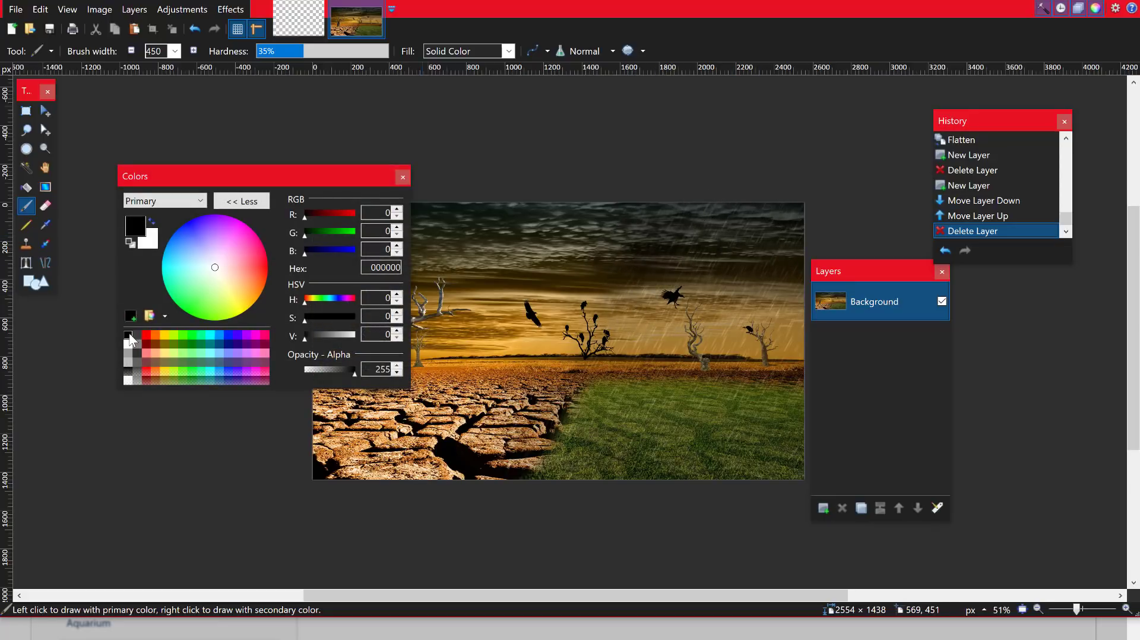
click(315, 372)
drag(316, 178, 215, 375)
Float the Tools panel over the photo, paint a translucent black dab, and switch to Rectangle Select.
drag(31, 90, 543, 160)
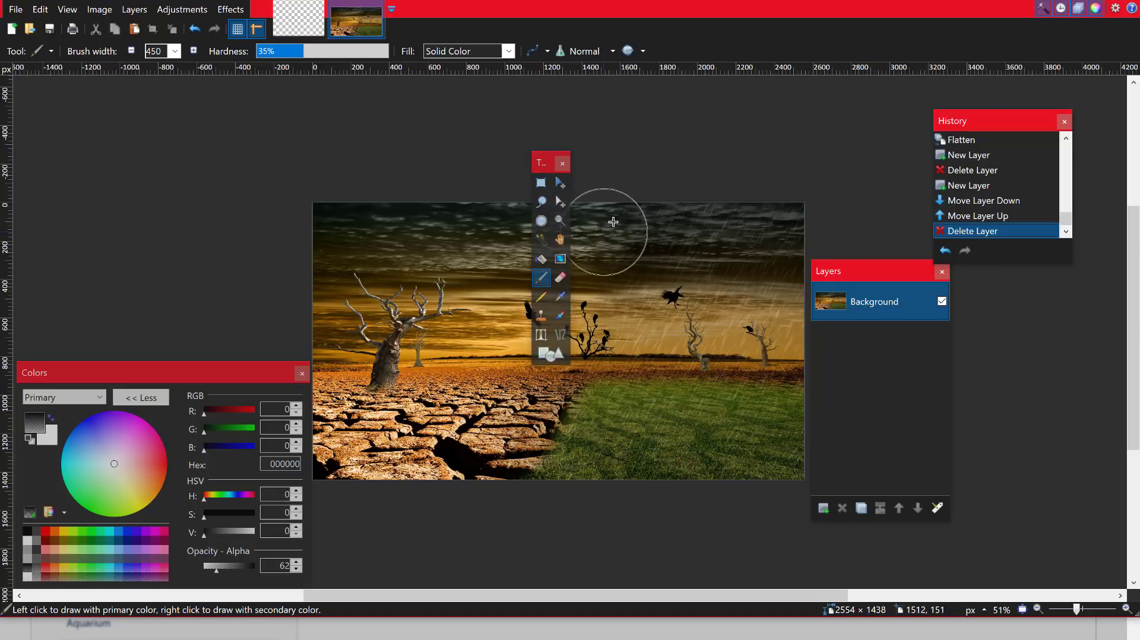
click(647, 169)
key(s)
key(s)
key(s)
key(s)
key(s)
key(s)
key(s)
key(s)
key(s)
key(s)
key(s)
key(s)
key(s)
key(s)
key(s)
key(s)
key(s)
Select the whole image, move its pixels up and left, then undo the move.
click(561, 187)
key(ctrl+a)
click(502, 303)
click(563, 184)
drag(455, 346, 409, 334)
key(ctrl+z)
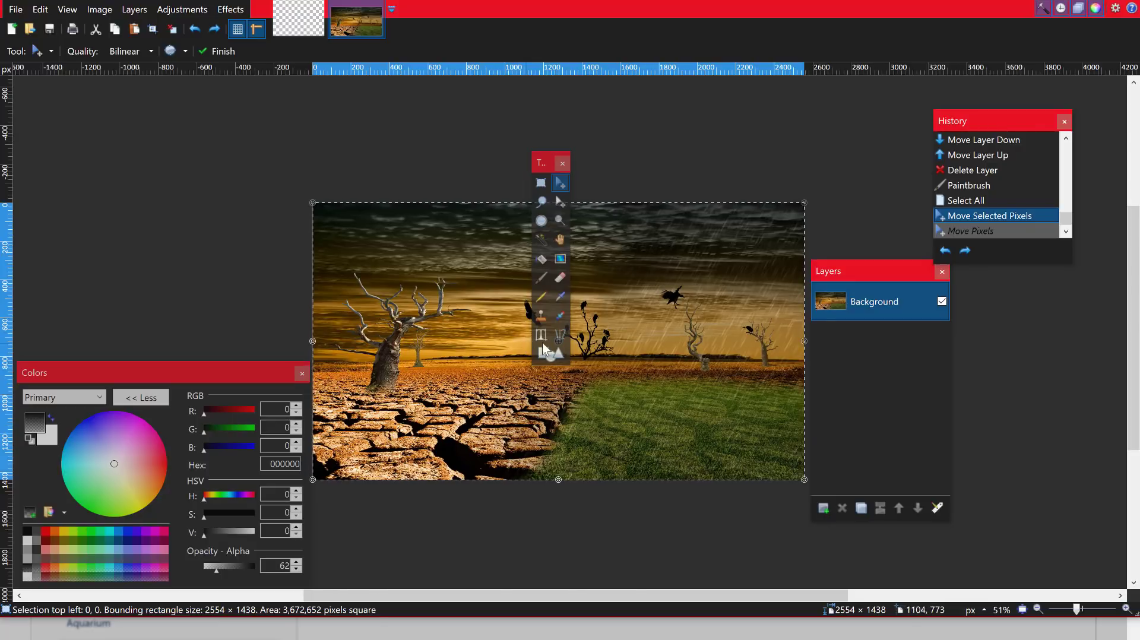
Close the Layers, History and Tools panels, then reopen Colors, Layers, History and Tools.
click(941, 272)
click(1064, 121)
click(563, 164)
click(1096, 9)
click(1078, 8)
click(1061, 8)
click(1043, 9)
Dock History at the top right, Layers below it, and Tools at the left edge.
drag(1005, 121, 1086, 91)
drag(898, 273, 1096, 274)
drag(540, 162, 26, 105)
Browse the File and Image menus, then resize the photo by dragging and undo it.
click(13, 16)
mouse_move(39, 13)
click(104, 10)
click(682, 428)
drag(708, 394, 680, 363)
key(ctrl+z)
Draw a rectangle selection over the left-centre of the photo and crop to it.
click(25, 124)
drag(337, 227, 688, 432)
click(109, 10)
click(212, 30)
Undo the crop from a floating History panel, then dock History back above Layers.
drag(1039, 91, 680, 119)
click(680, 205)
drag(705, 111, 1059, 111)
Show the Layers menu, float the Layers panel over the photo, and open Background's Layer Properties.
click(134, 10)
drag(1096, 270, 582, 142)
click(630, 380)
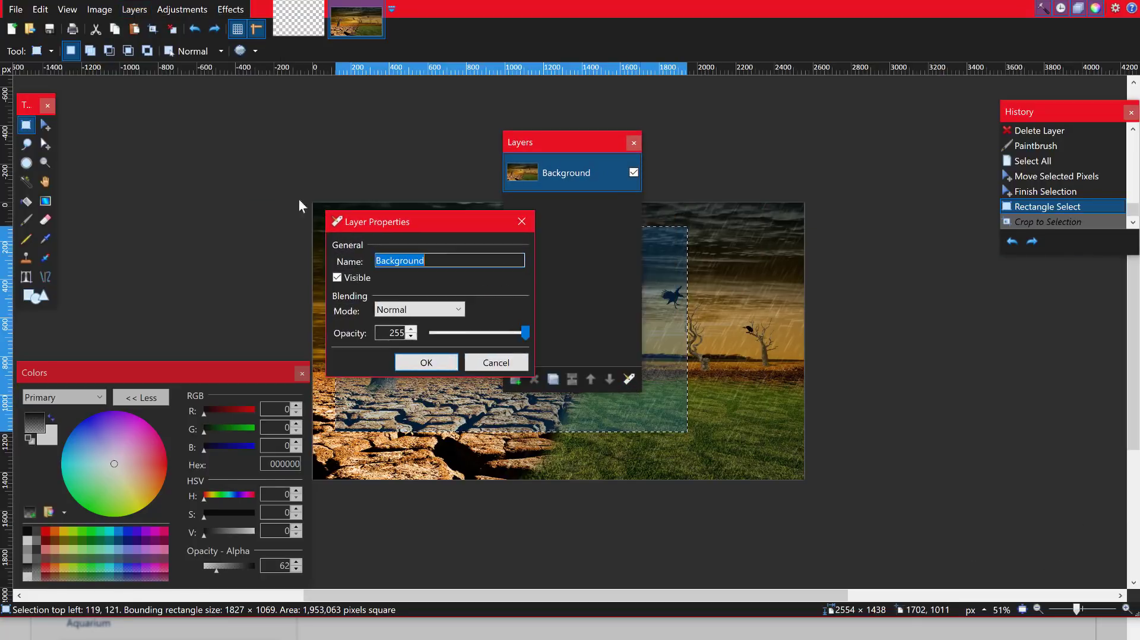